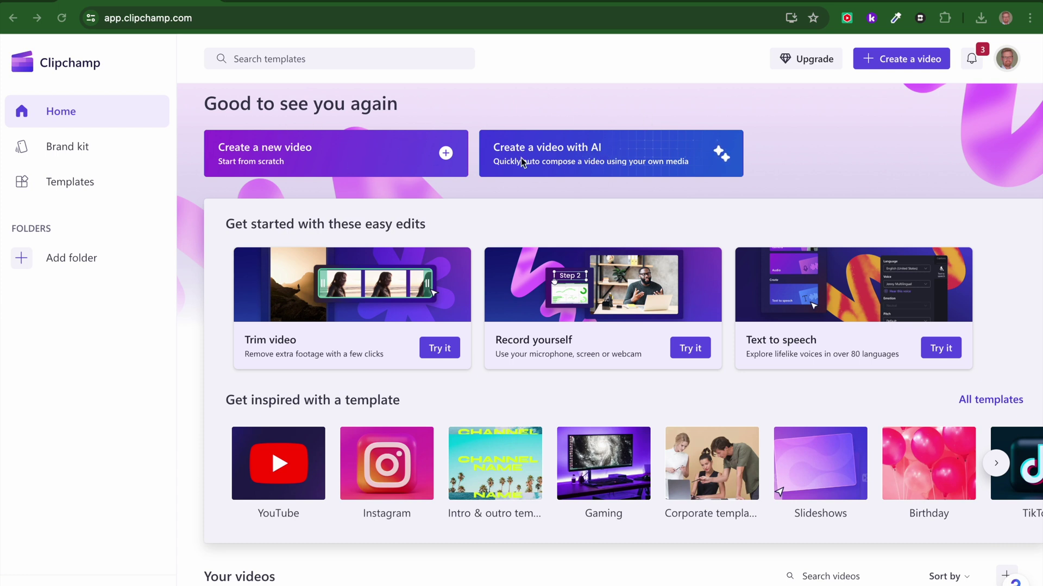
# - Start an AI auto-composed video from the 'Create a video with AI' card
pyautogui.click(586, 159)
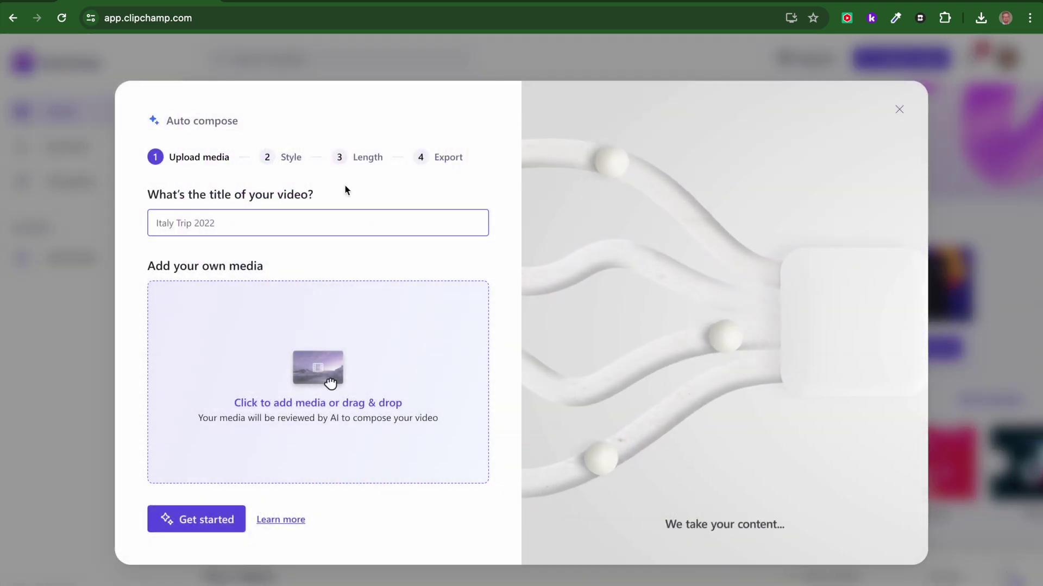
# - Title the video 'Haynes motor museum' and browse for photos to add
pyautogui.click(190, 224)
pyautogui.write('Hay')
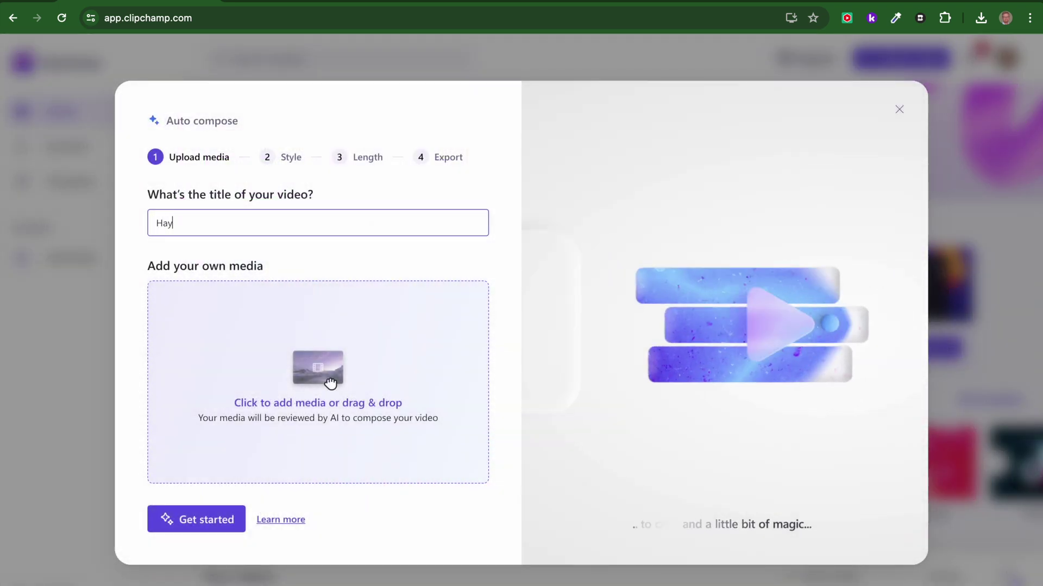
pyautogui.write('nes motro')
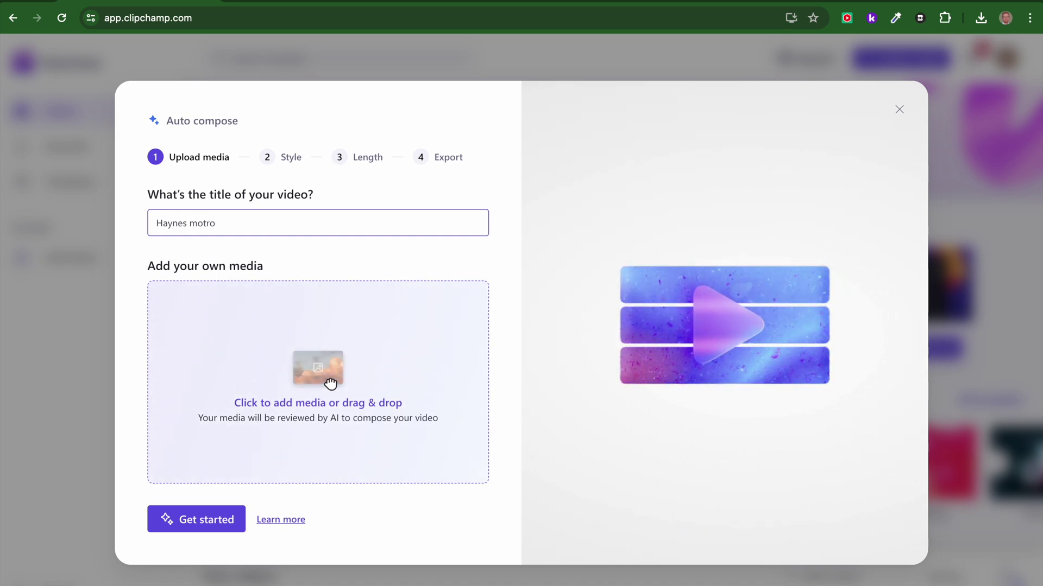
pyautogui.press('BackSpace')
pyautogui.press('BackSpace')
pyautogui.write('or m')
pyautogui.write('usie')
pyautogui.press('BackSpace')
pyautogui.write('un')
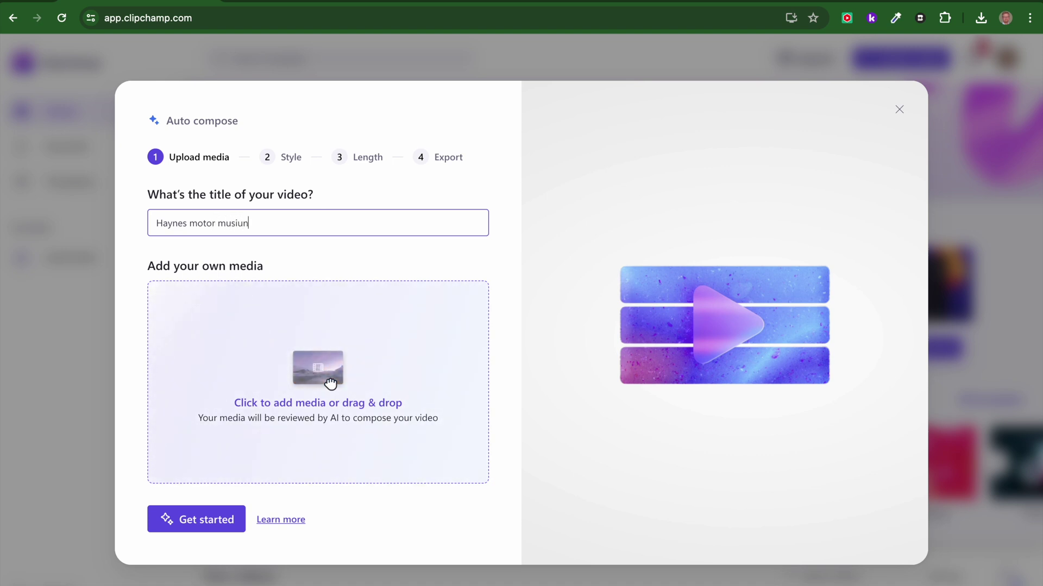
pyautogui.press('BackSpace')
pyautogui.write('eum')
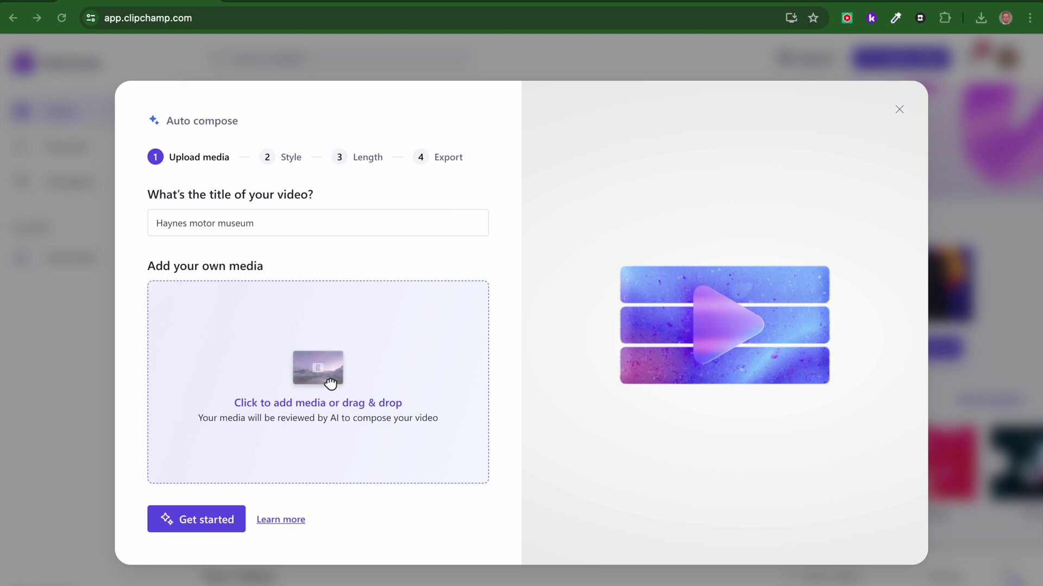
pyautogui.click(330, 383)
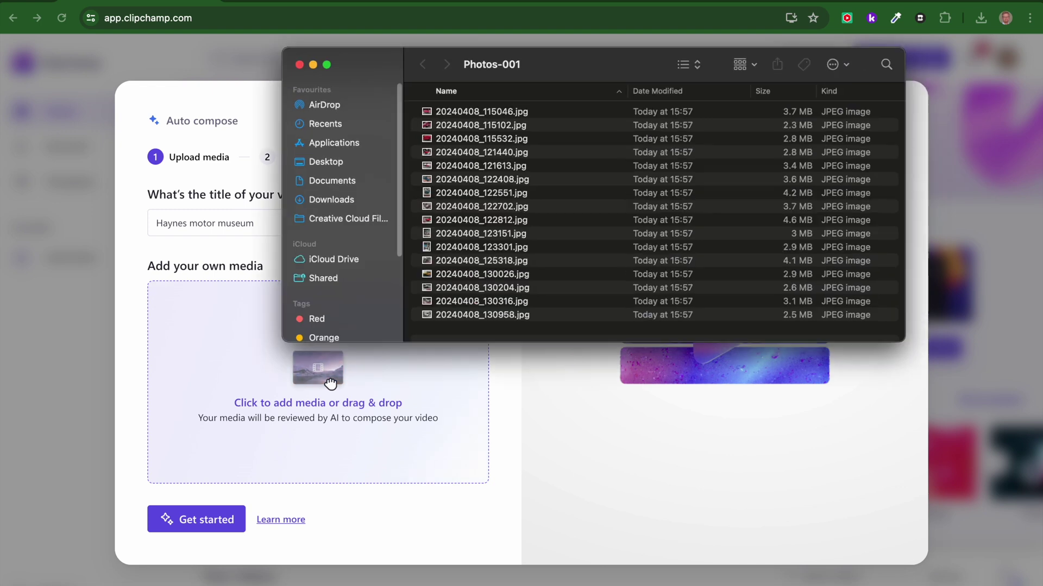
# - Select all 16 JPEG car photos in Photos-001 and drag them into the media area
pyautogui.click(465, 114)
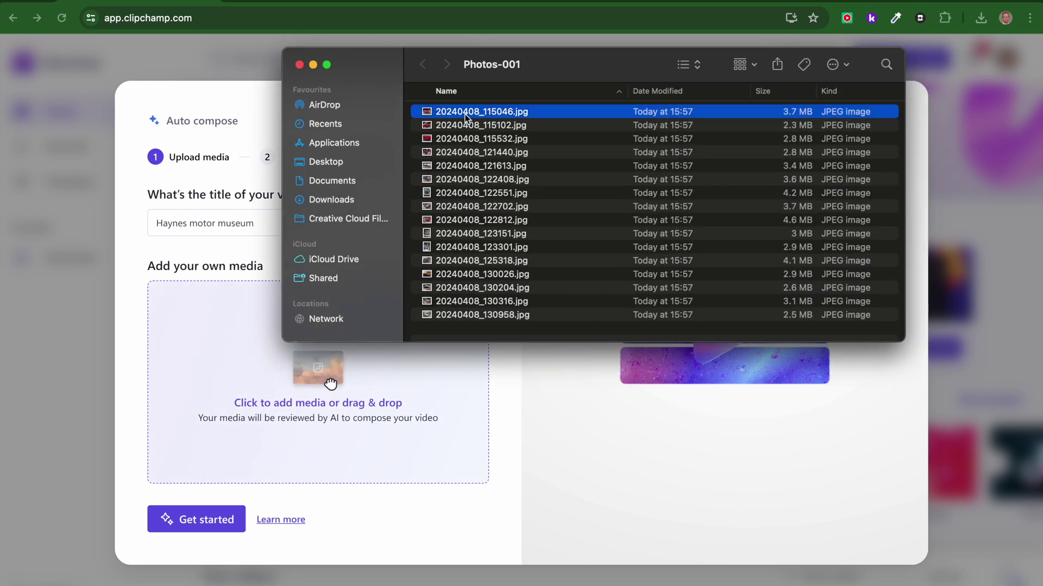
pyautogui.keyDown('shift'); pyautogui.click(446, 321); pyautogui.keyUp('shift')
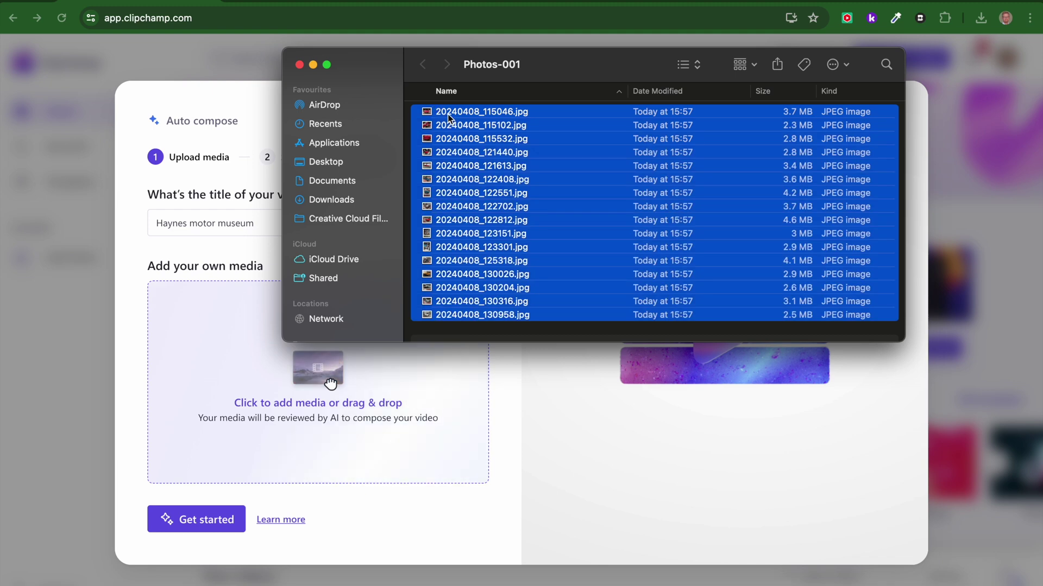
pyautogui.moveTo(450, 117); pyautogui.dragTo(236, 314)
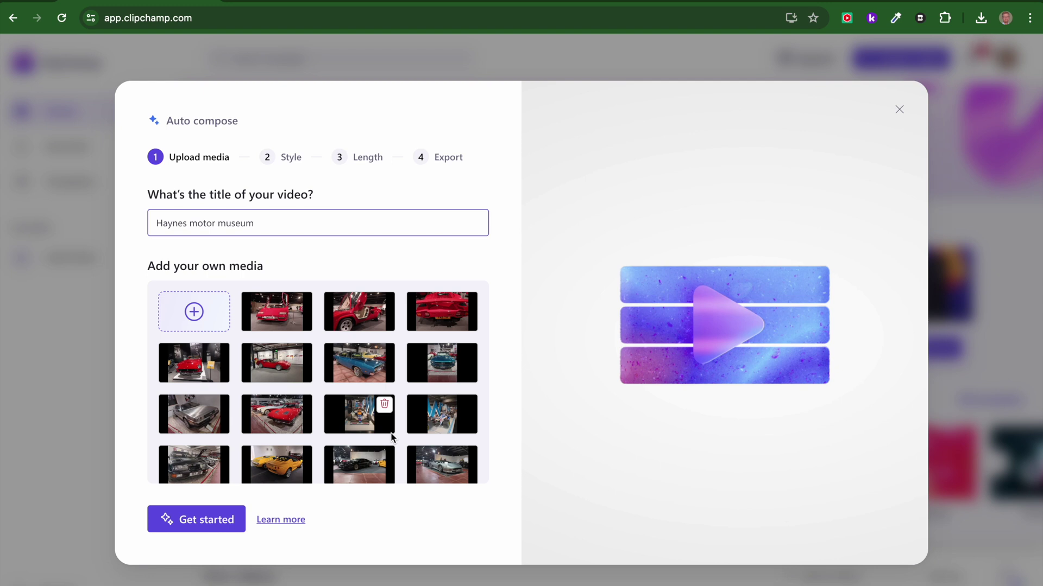
# - Check the uploaded car photo thumbnails and proceed to the Style step
pyautogui.scroll(-2, 391, 434)
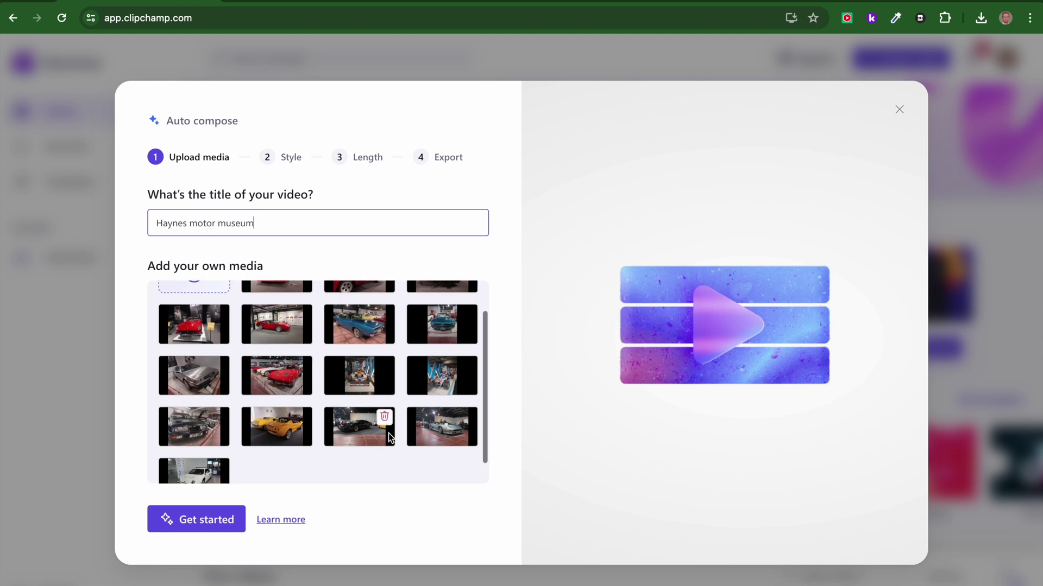
pyautogui.click(194, 523)
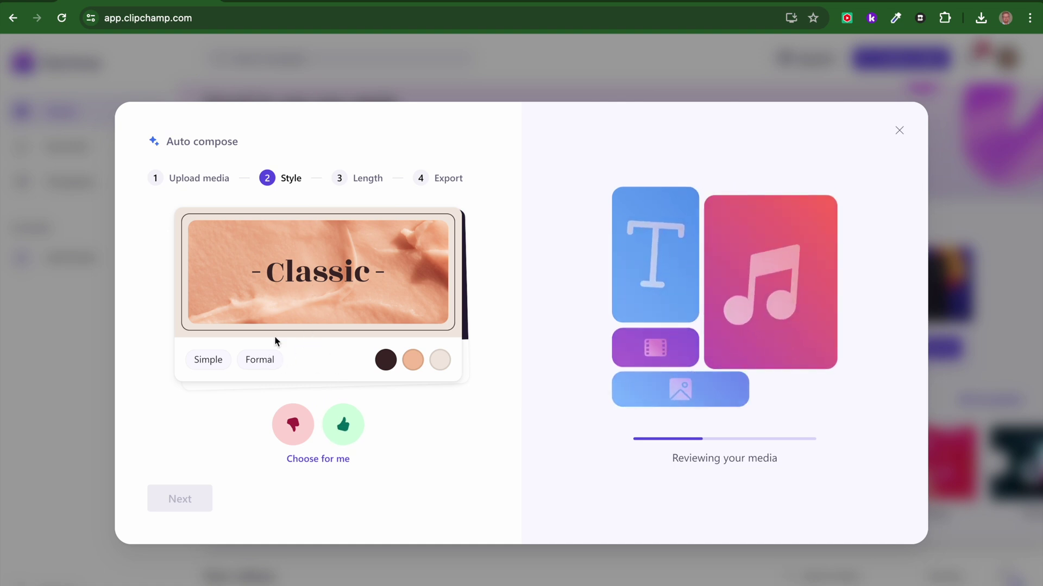
# - Reject the Classic style, accept Editorial, and choose Full length
pyautogui.click(293, 428)
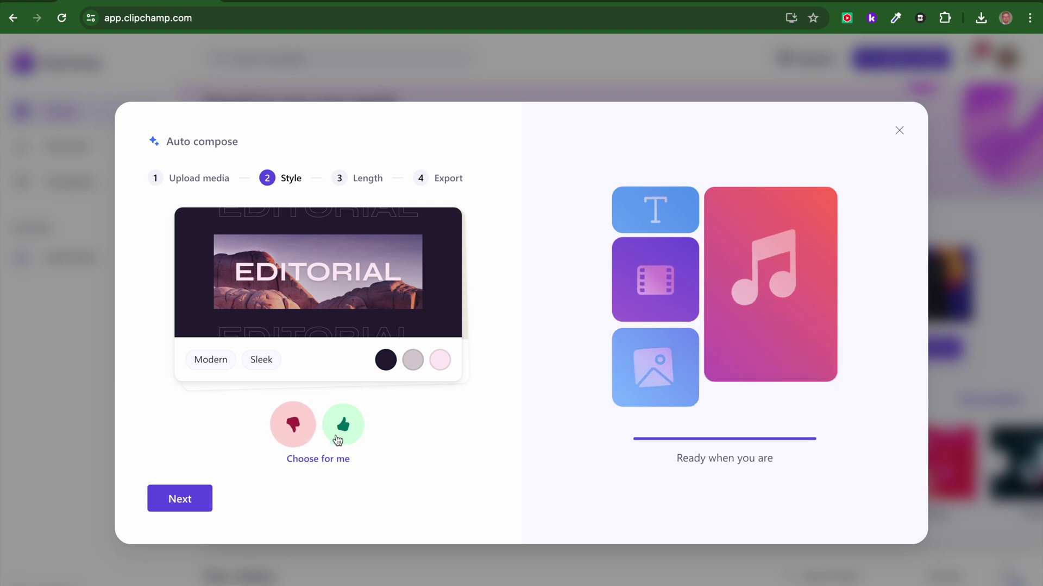
pyautogui.click(321, 462)
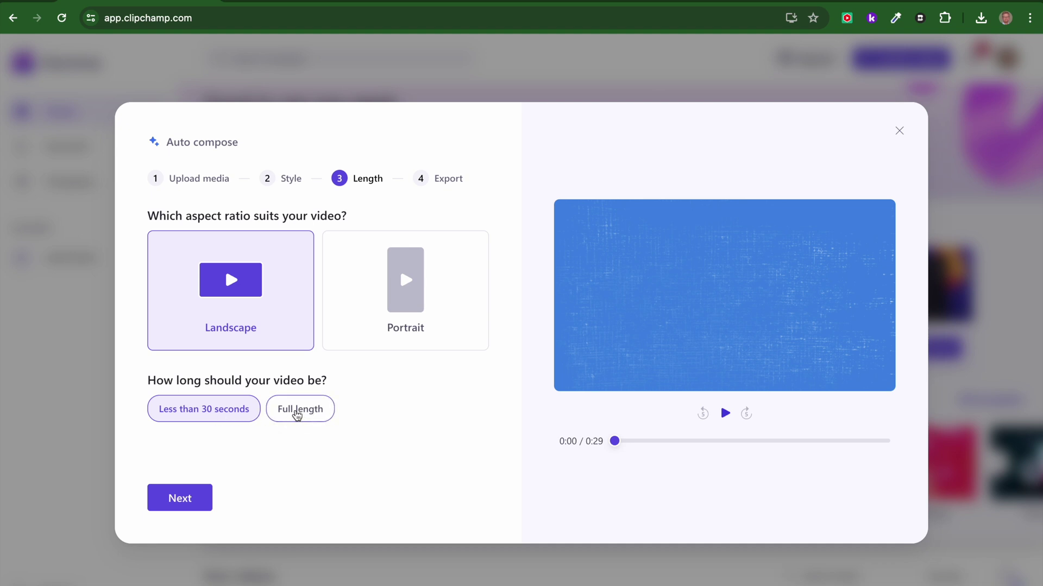
pyautogui.click(297, 415)
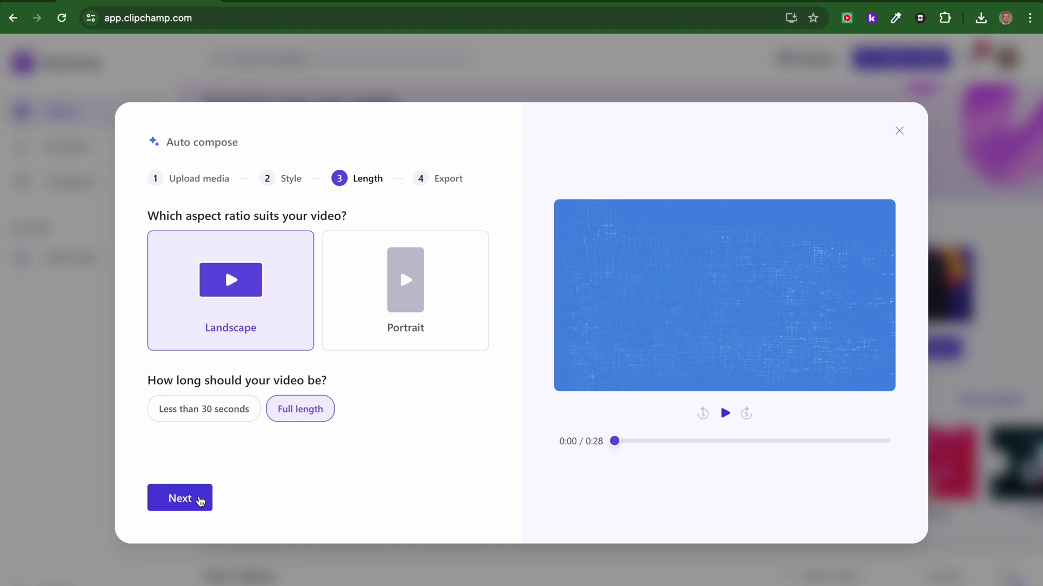
# - Confirm the full-length landscape video and continue to the Export step
pyautogui.click(200, 501)
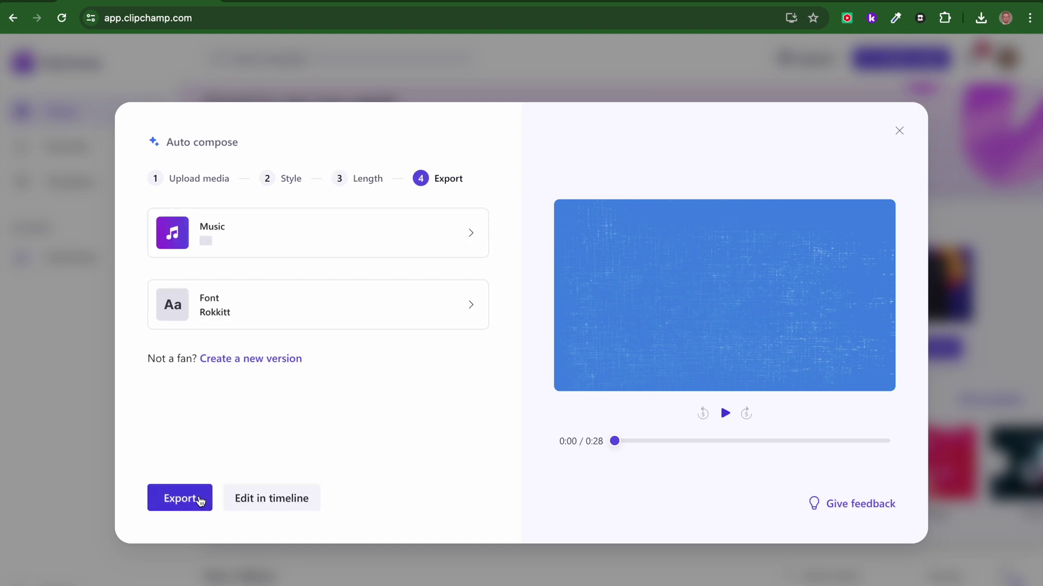
# - Replace the Sunshine memory music with the Keep it moving track
pyautogui.click(469, 239)
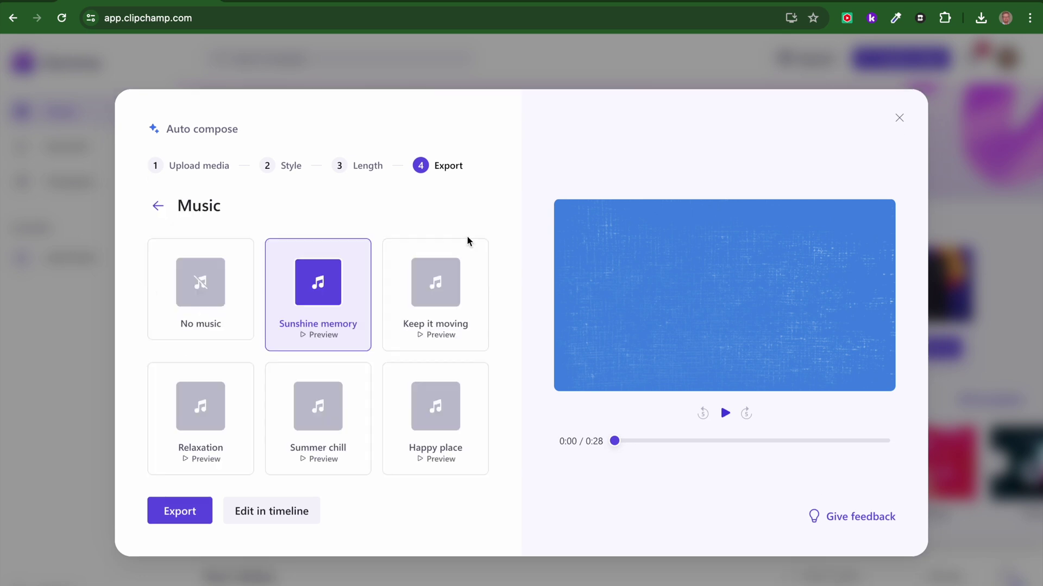
pyautogui.click(437, 302)
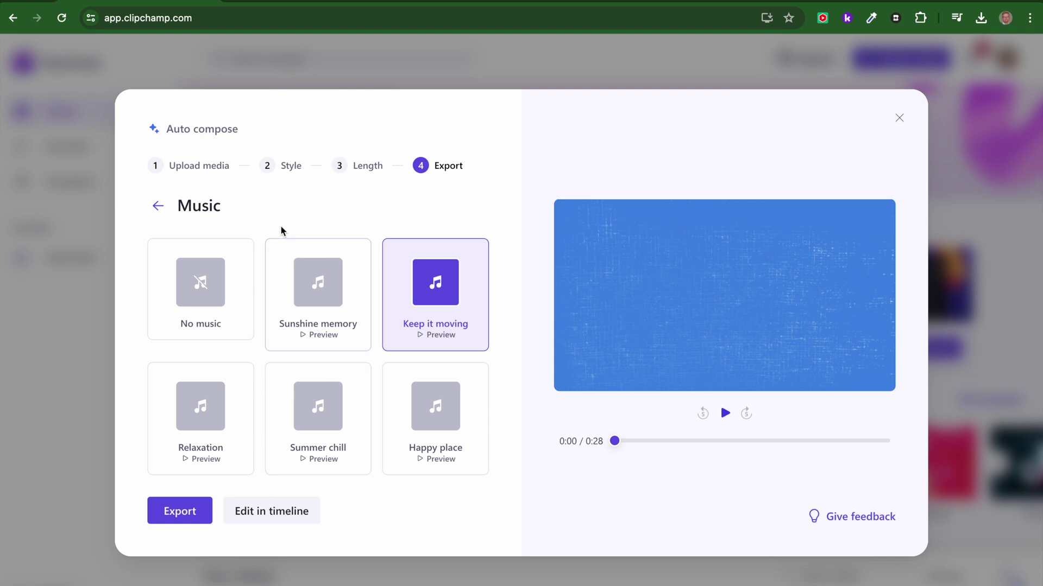
pyautogui.click(159, 209)
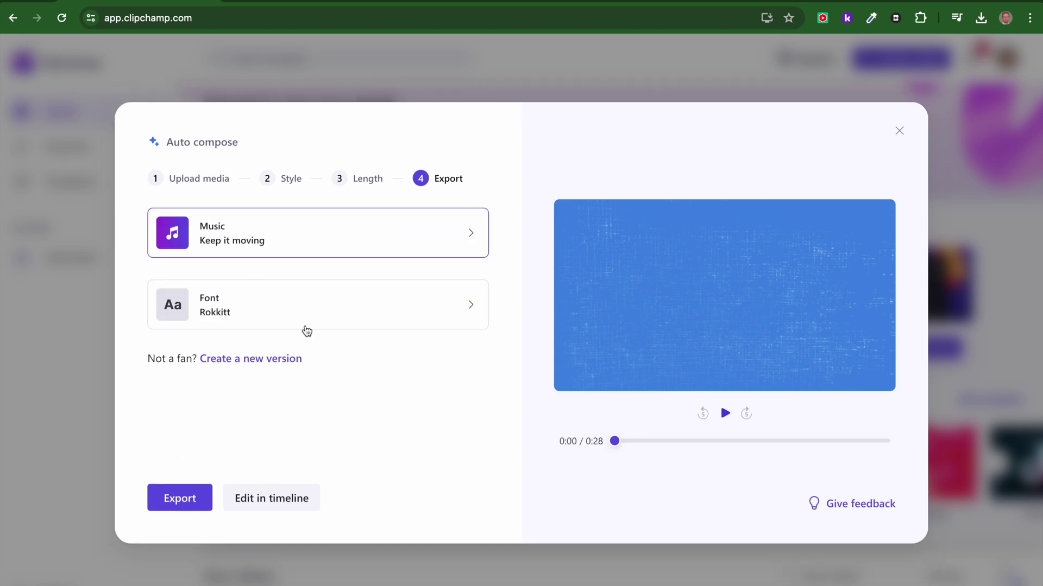
# - Replace the Rokkitt font with Work Sans
pyautogui.click(478, 308)
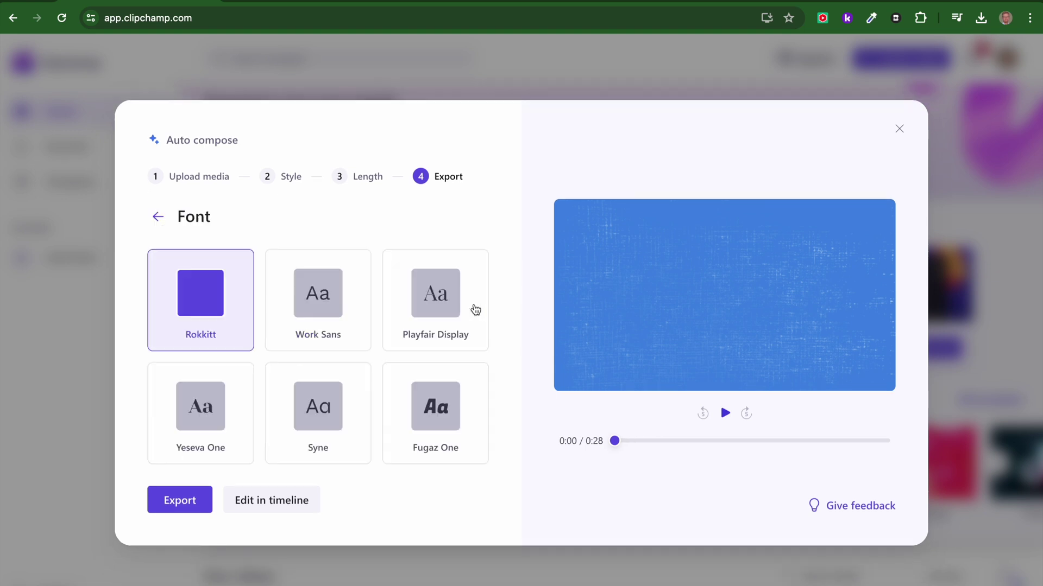
pyautogui.click(329, 314)
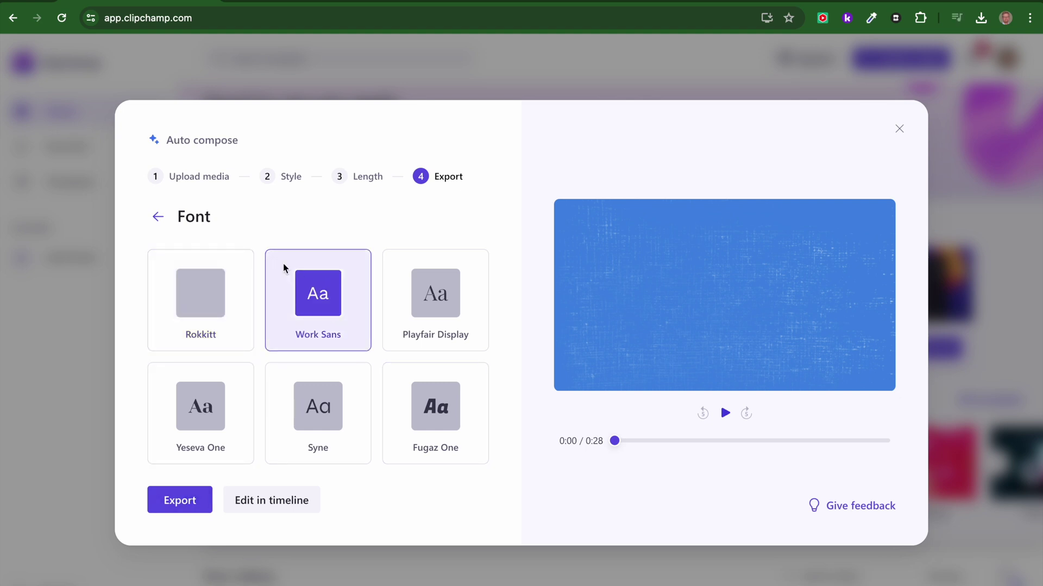
pyautogui.click(157, 218)
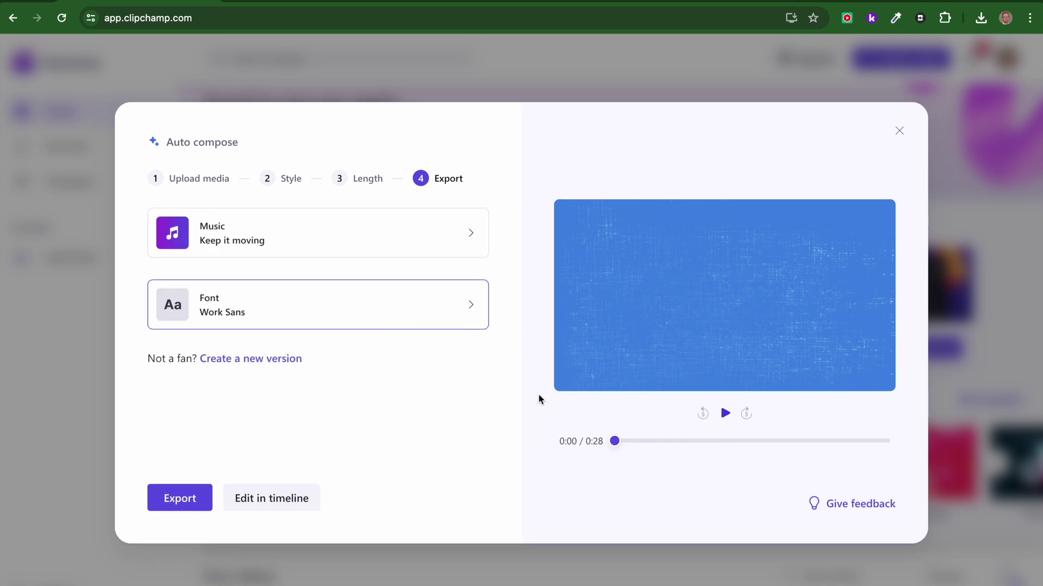
# - Play the composed preview and pause it at about 0:13
pyautogui.click(724, 414)
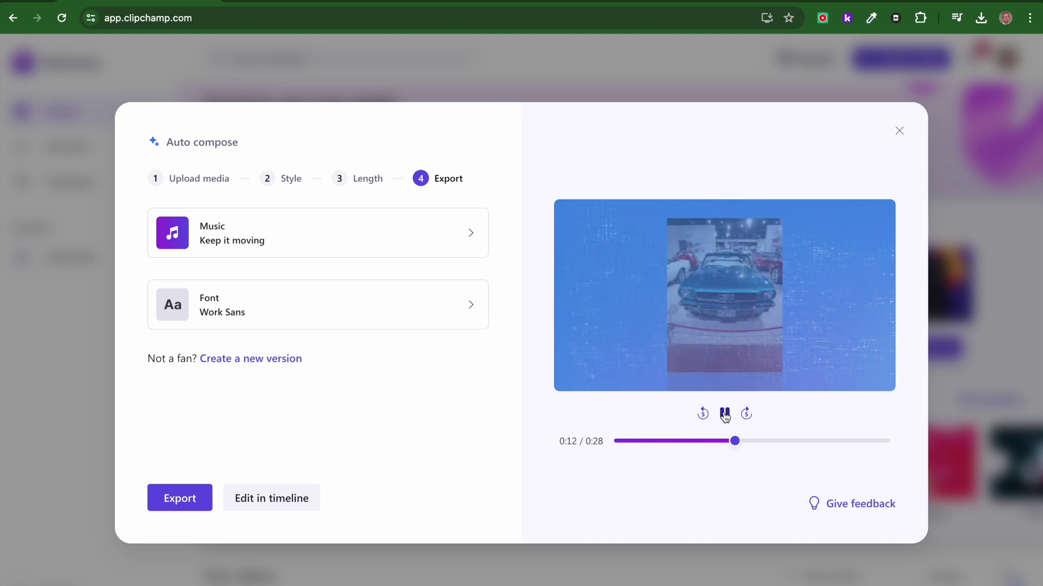
pyautogui.click(725, 415)
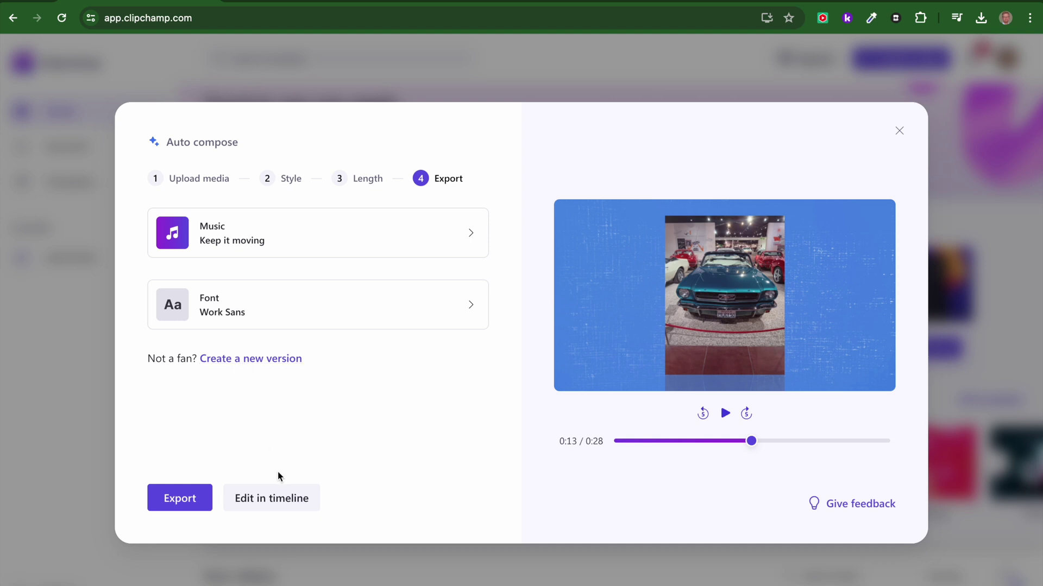
pyautogui.click(277, 504)
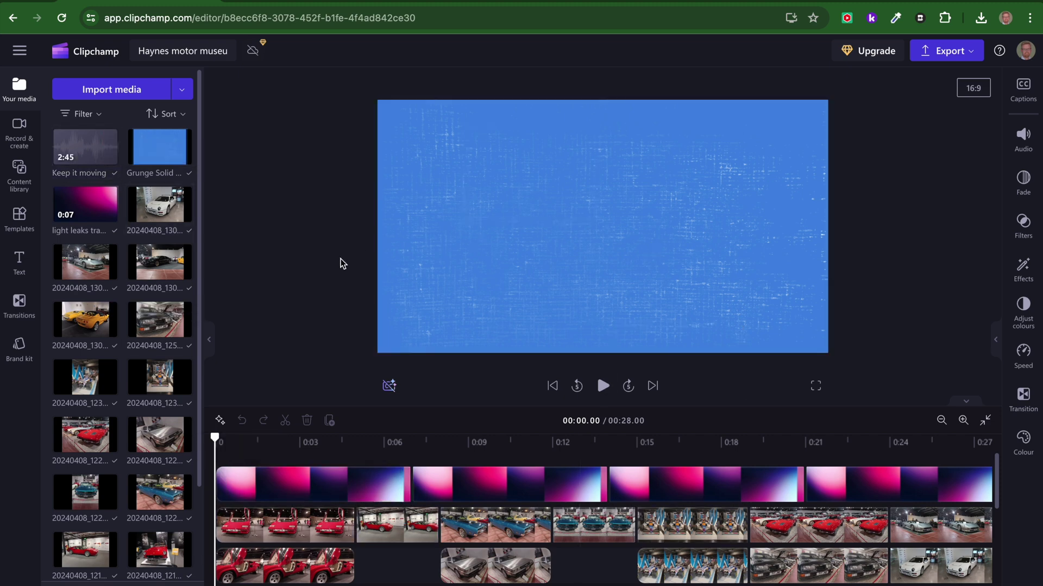
pyautogui.click(427, 263)
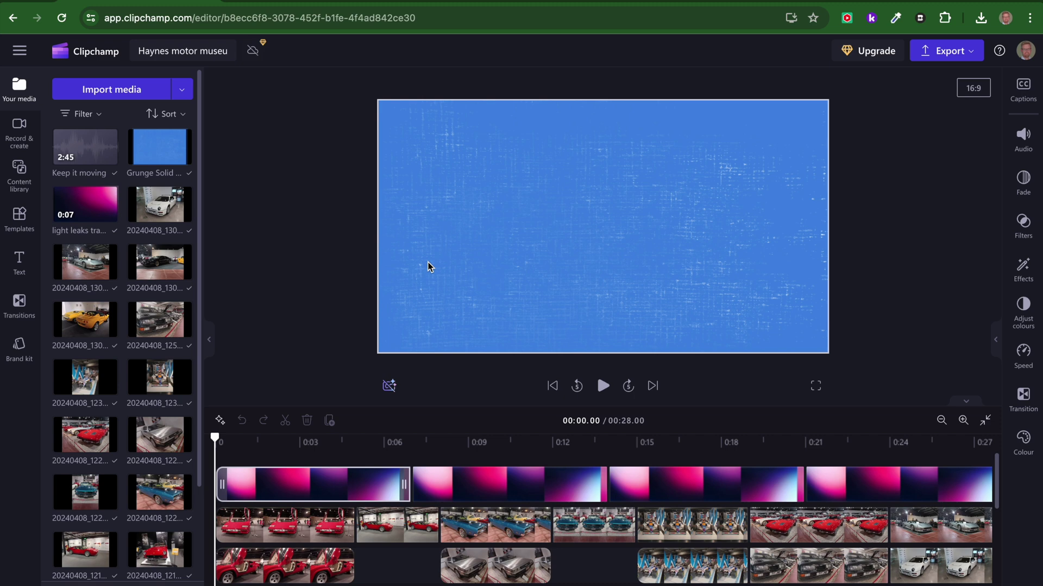
pyautogui.click(272, 255)
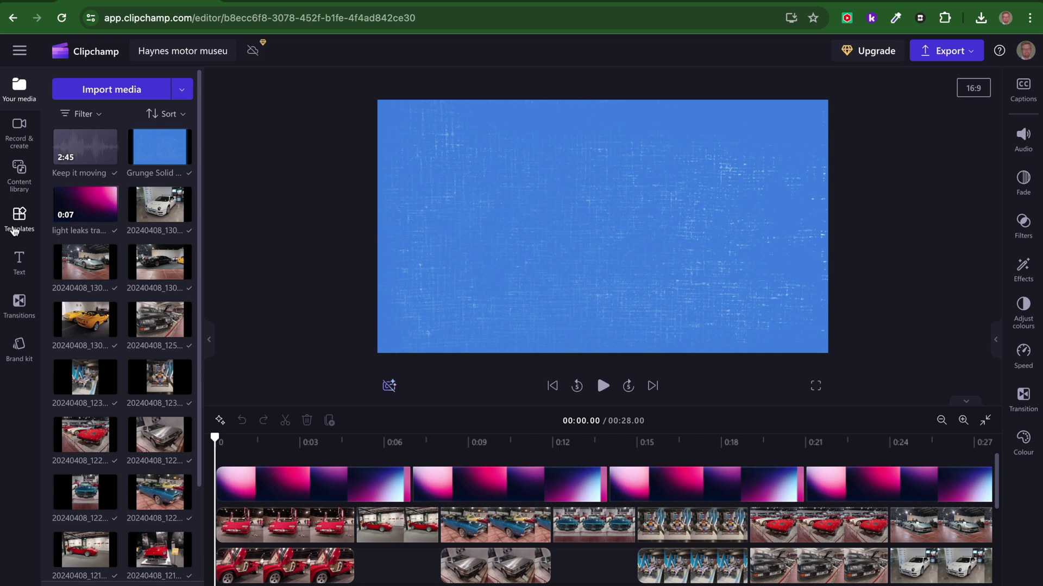
pyautogui.scroll(-1, 416, 534)
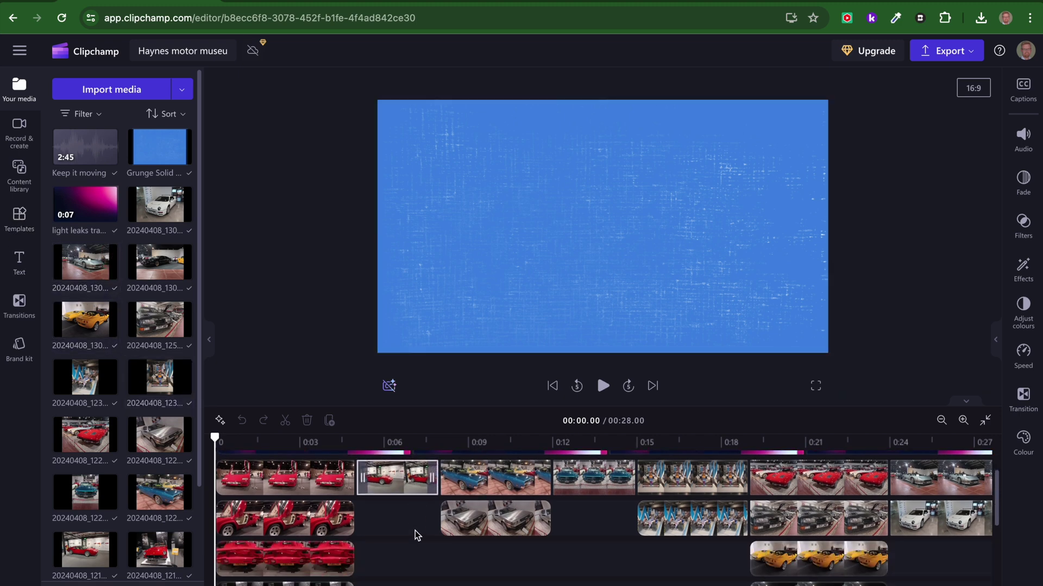
pyautogui.scroll(-5, 383, 540)
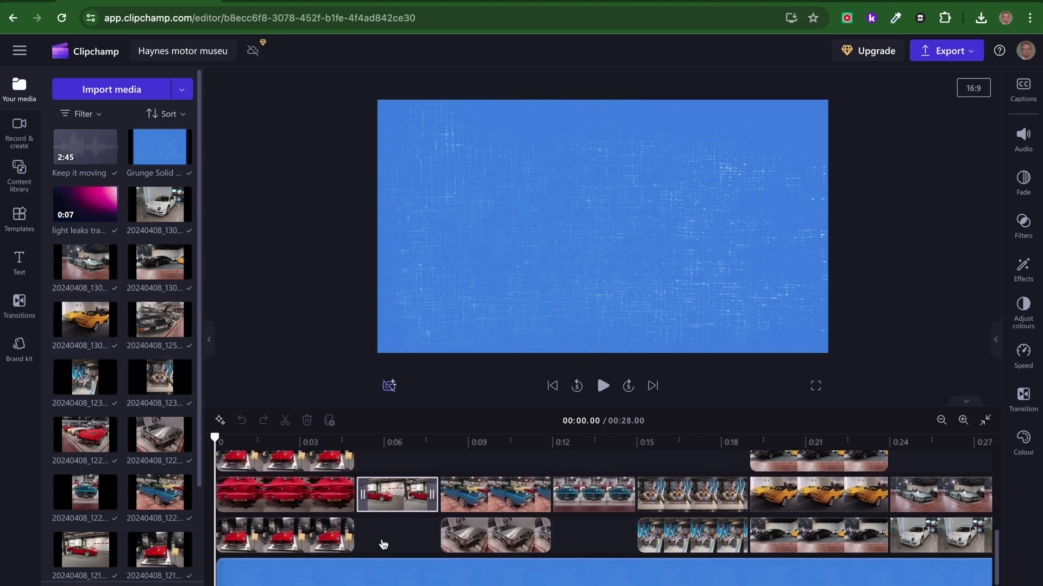
pyautogui.scroll(-1, 384, 545)
pyautogui.click(544, 523)
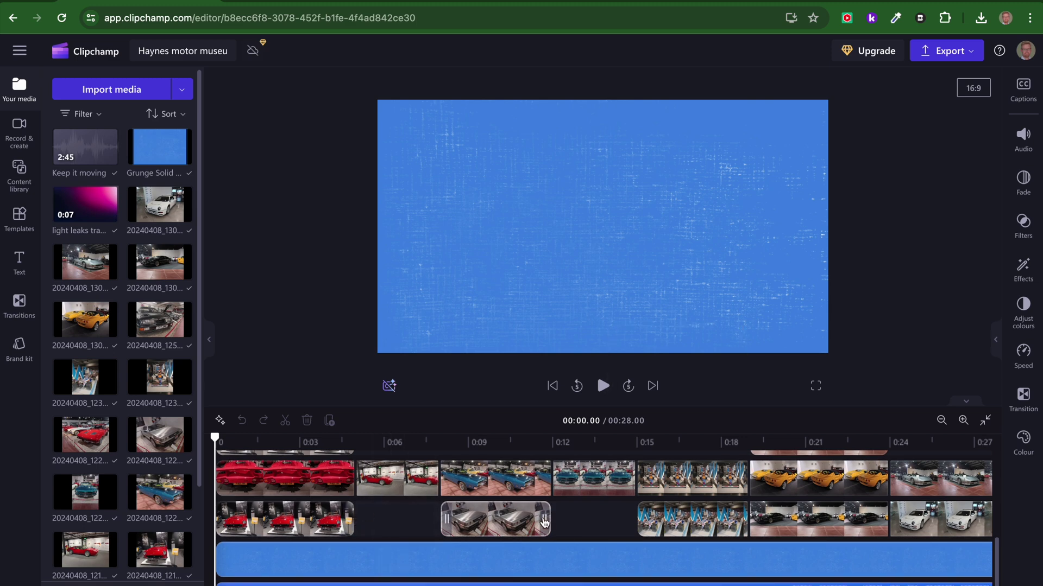
pyautogui.click(326, 520)
pyautogui.click(539, 549)
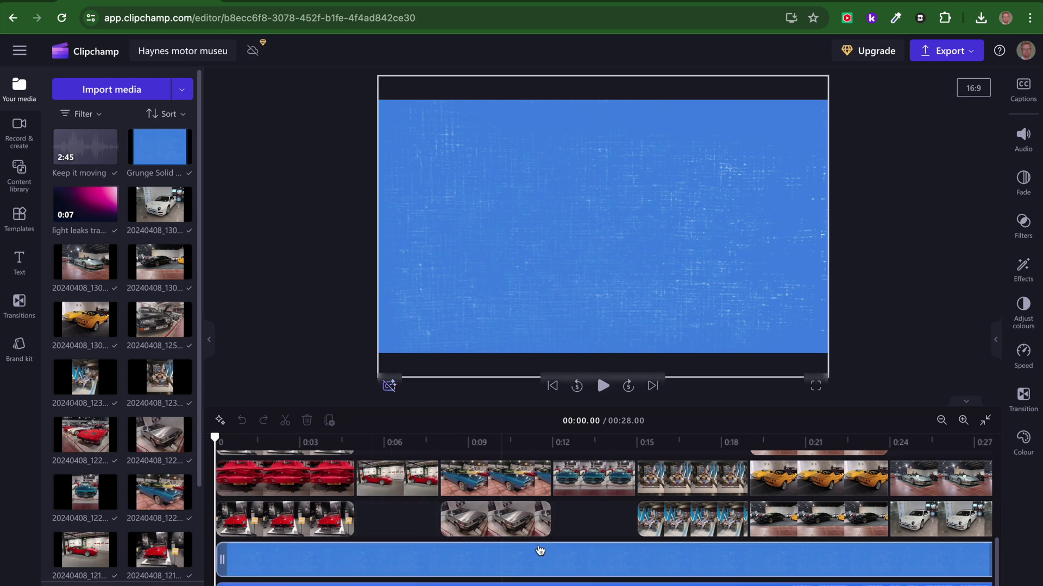
pyautogui.click(396, 510)
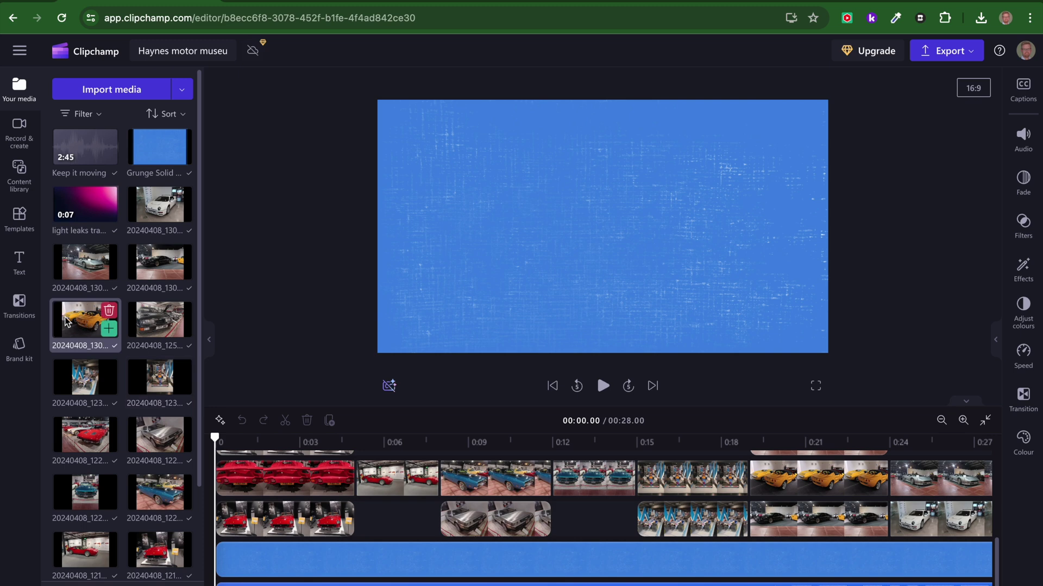
pyautogui.click(509, 555)
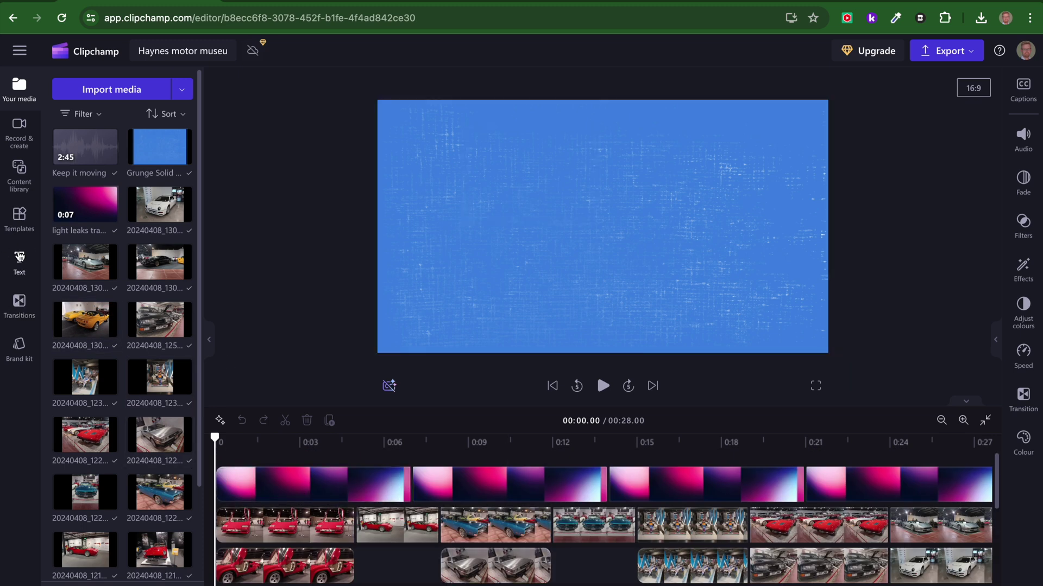
# - Add a Plain text clip to the start of the timeline
pyautogui.click(19, 255)
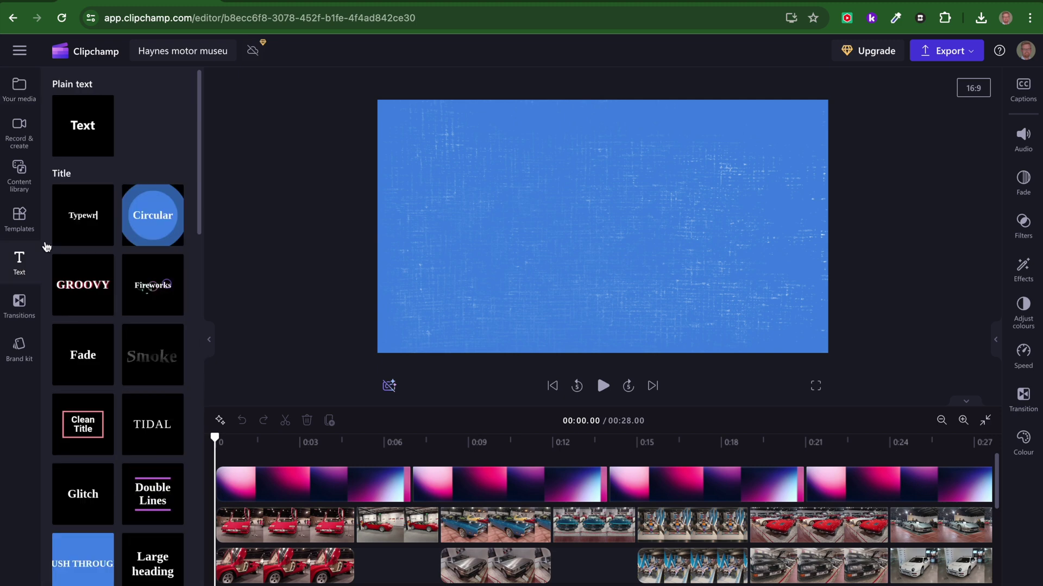
pyautogui.moveTo(81, 139)
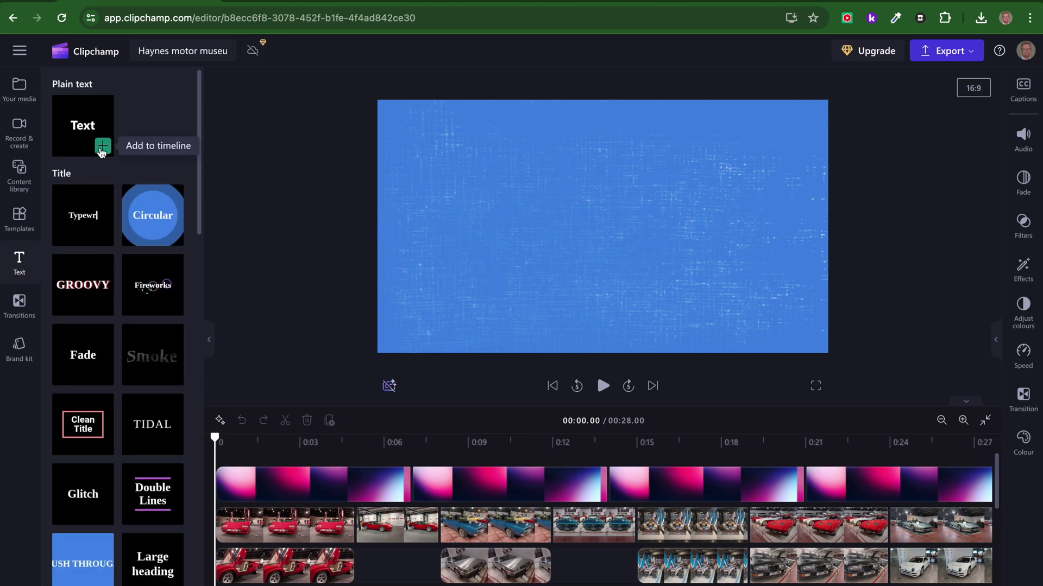
pyautogui.click(102, 146)
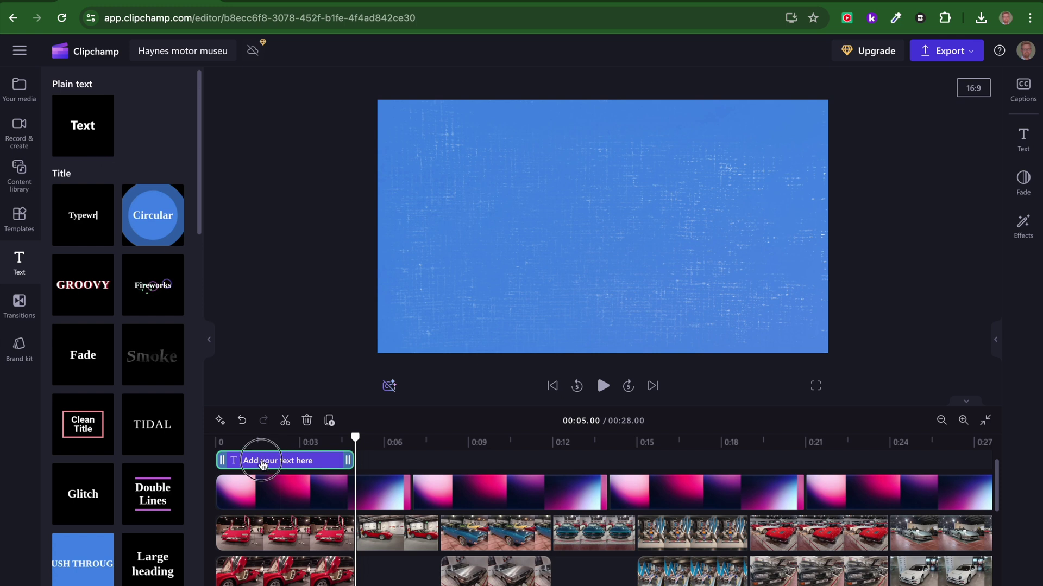
# - Type 'Haynes Motor Museum' into the text box over the car photos
pyautogui.click(261, 462)
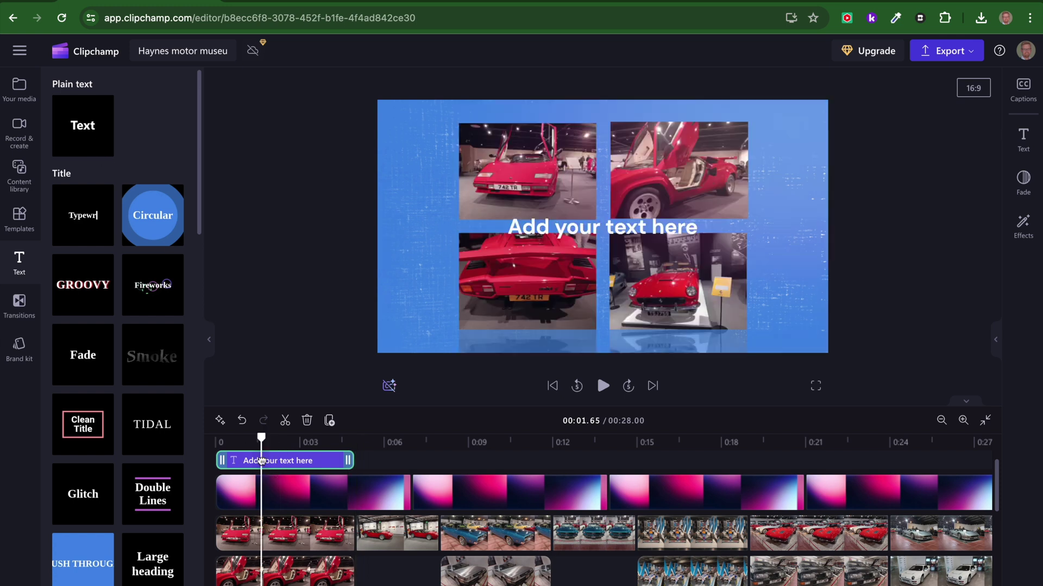
pyautogui.doubleClick(569, 222)
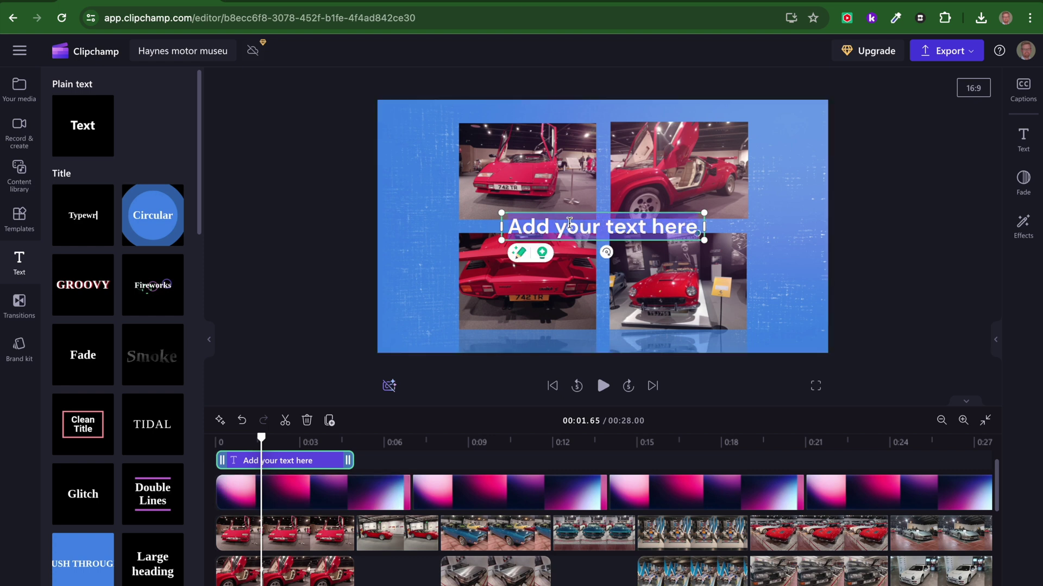
pyautogui.write('Haynes Mo')
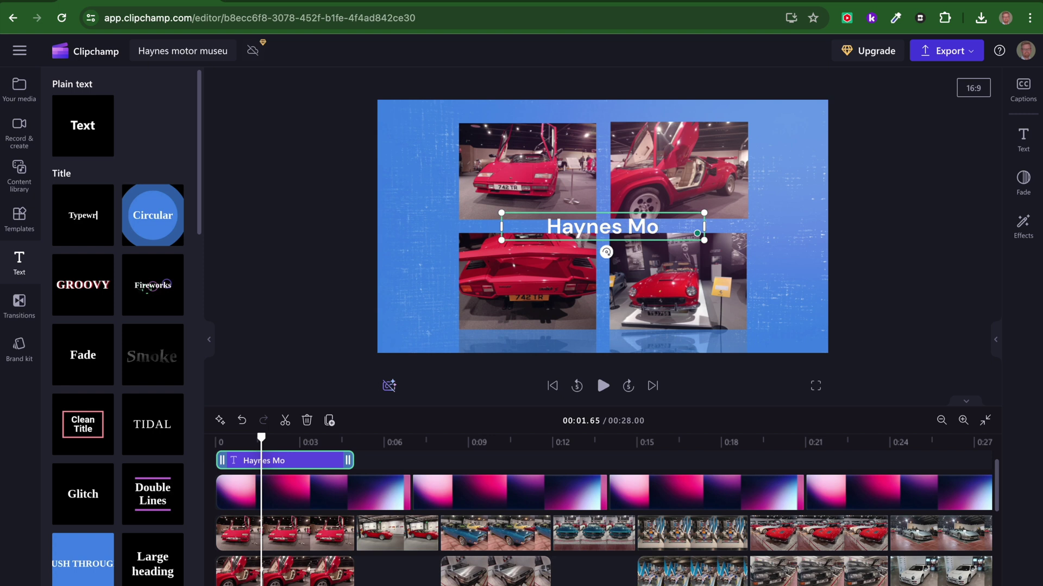
pyautogui.write('tor')
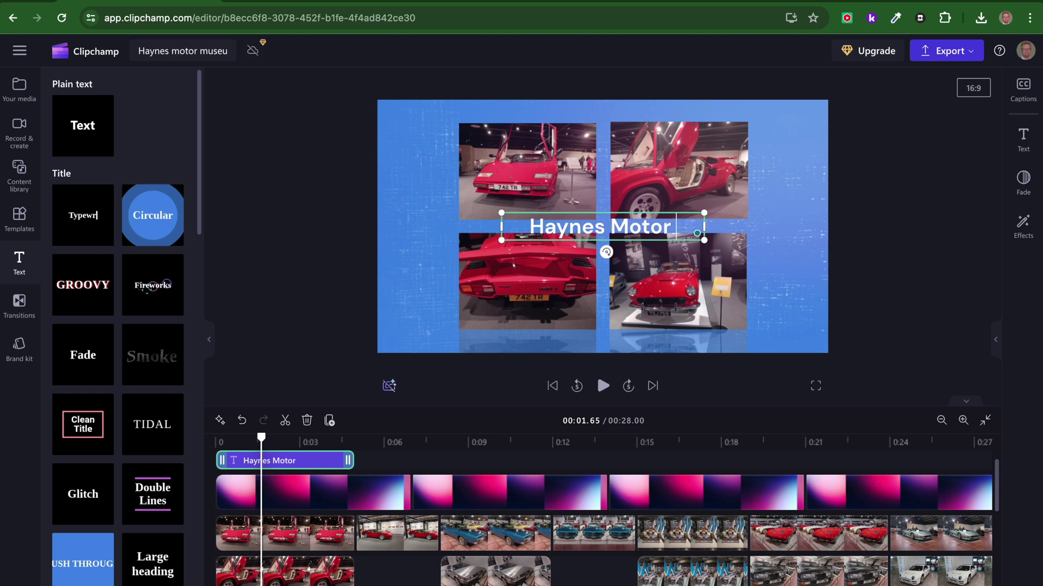
pyautogui.write(' Mu')
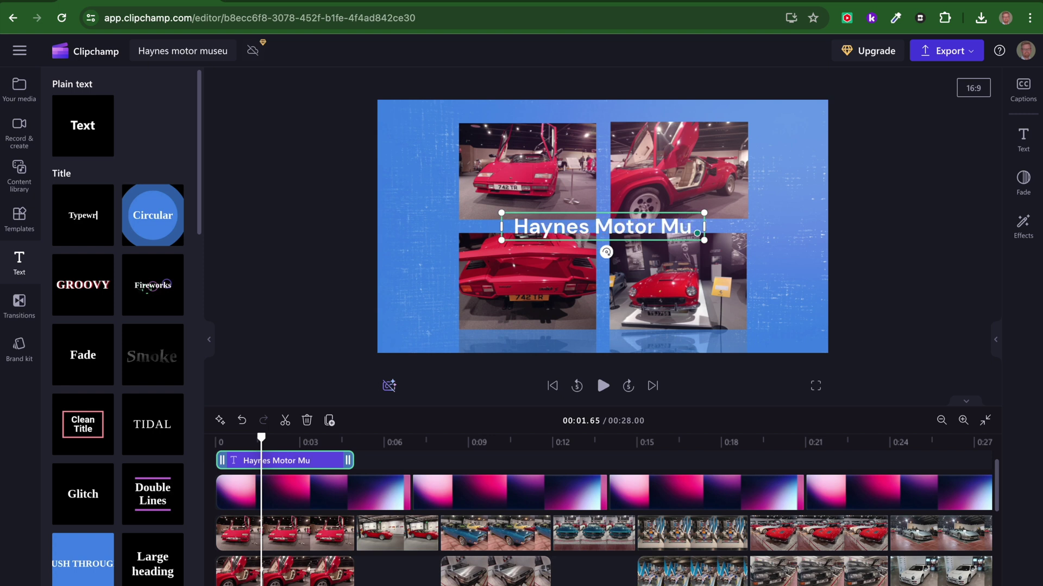
pyautogui.write('se')
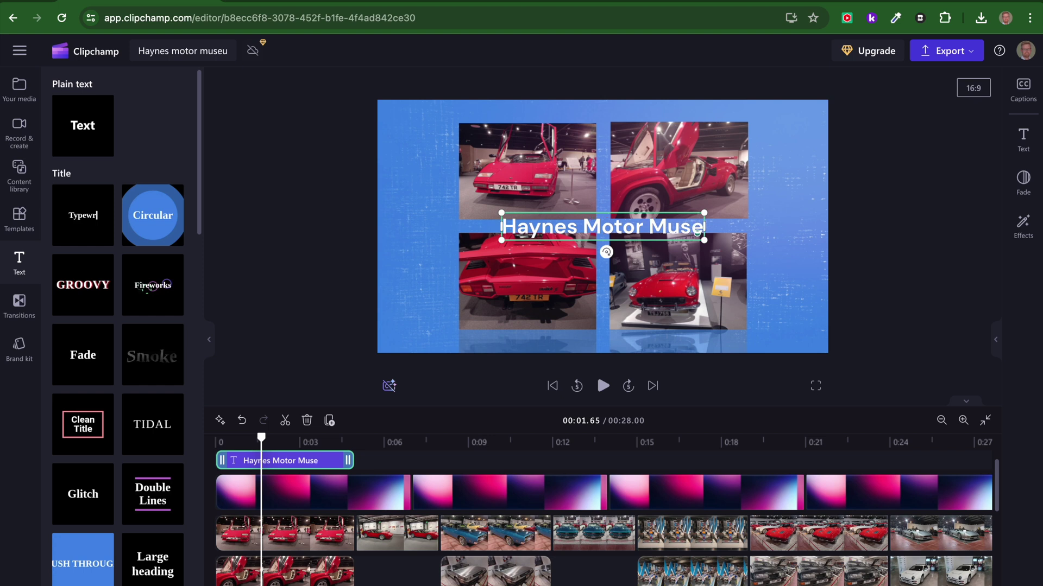
pyautogui.write('um')
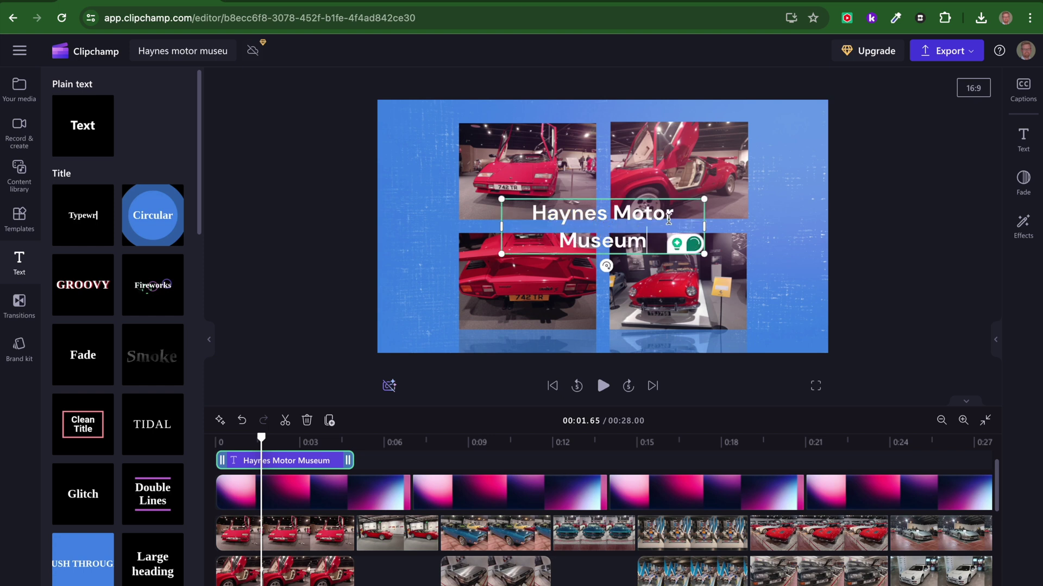
# - Widen the title so 'Haynes Motor Museum' fits on one line and move it to the frame's top-left corner
pyautogui.moveTo(704, 226); pyautogui.dragTo(780, 221)
pyautogui.click(650, 214)
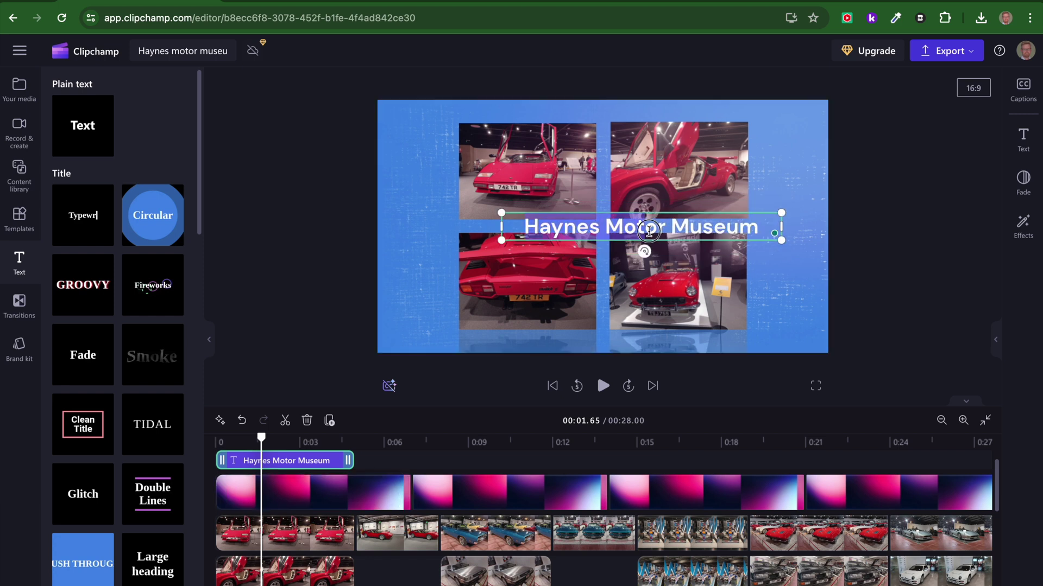
pyautogui.click(649, 231)
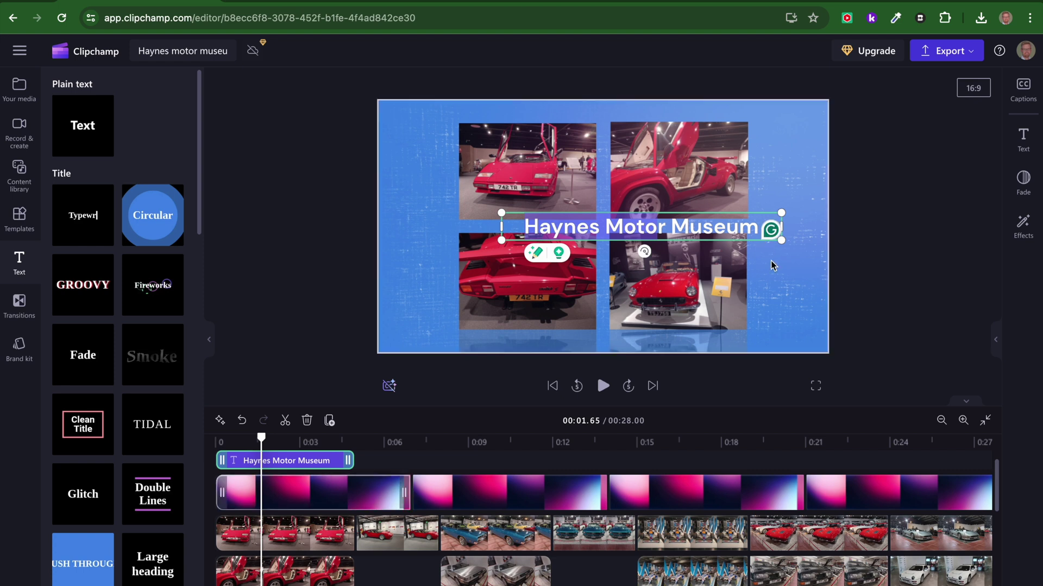
pyautogui.click(773, 265)
pyautogui.moveTo(710, 233); pyautogui.dragTo(630, 133)
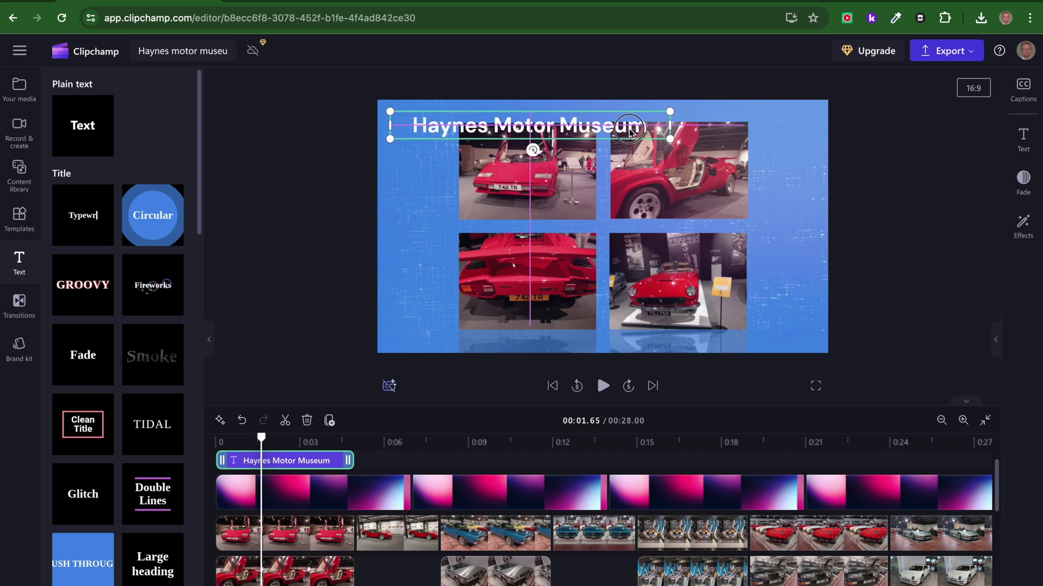
pyautogui.moveTo(630, 133); pyautogui.dragTo(620, 124)
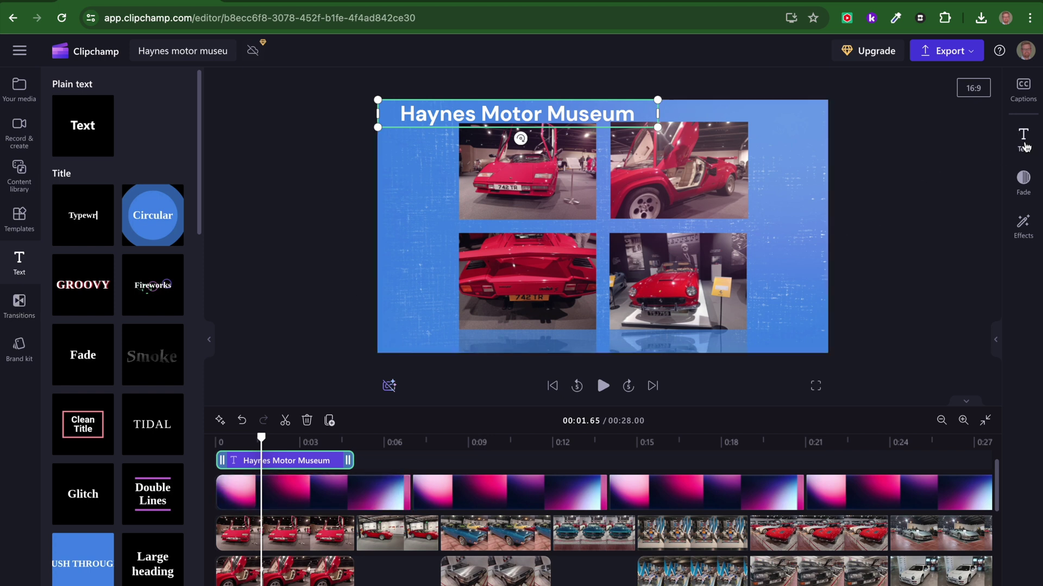
# - View the title's Text and Fade settings, then bring up the Export quality options
pyautogui.click(1028, 145)
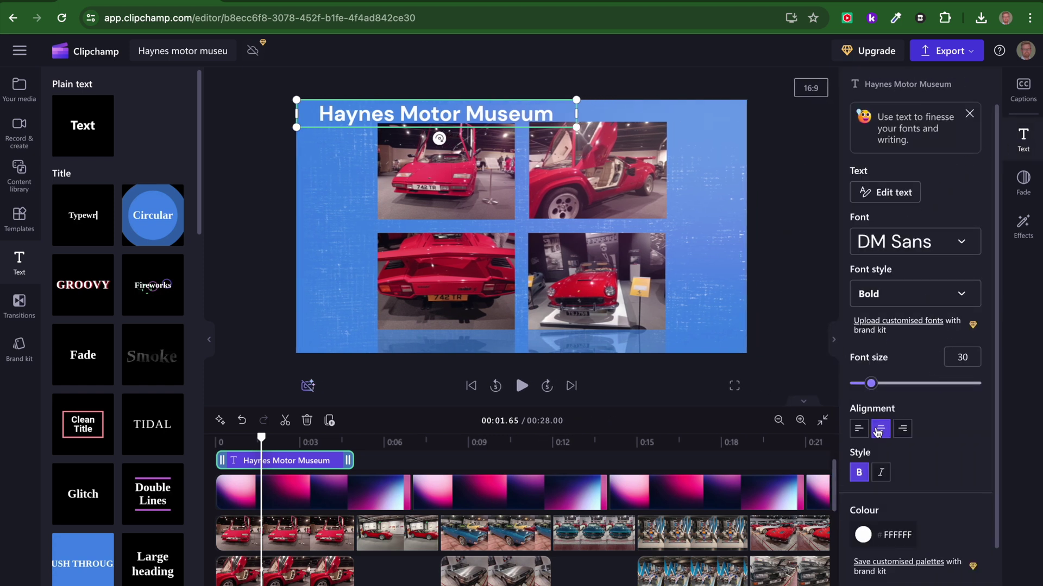
pyautogui.click(1026, 182)
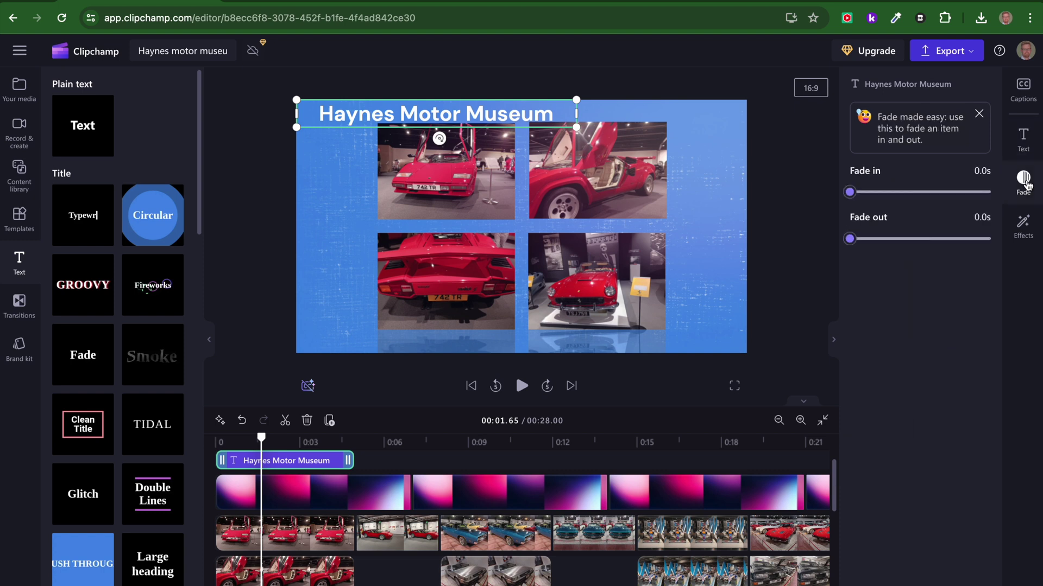
pyautogui.click(972, 53)
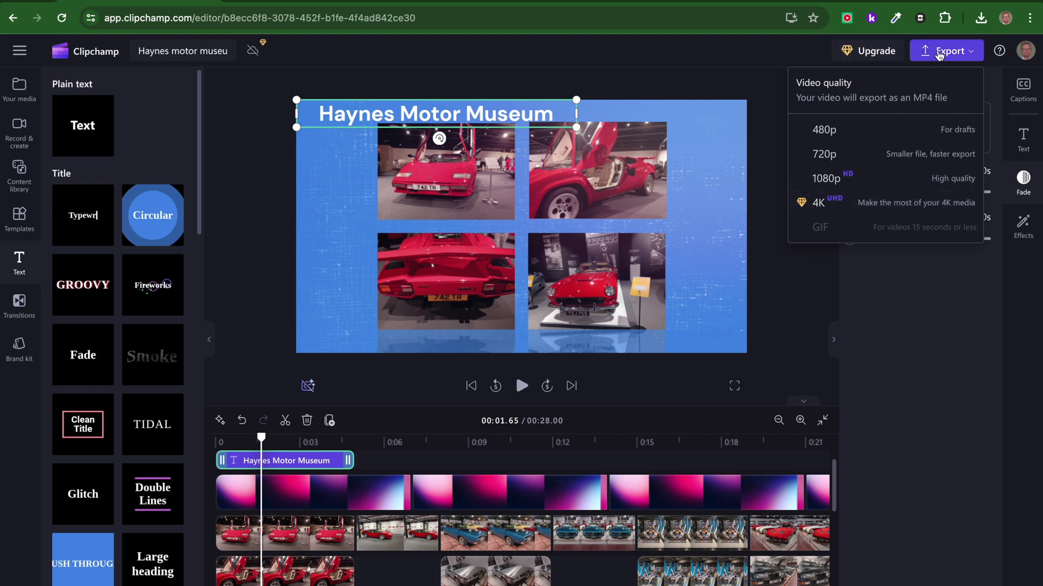
# - Export the video in 1080p quality
pyautogui.click(826, 178)
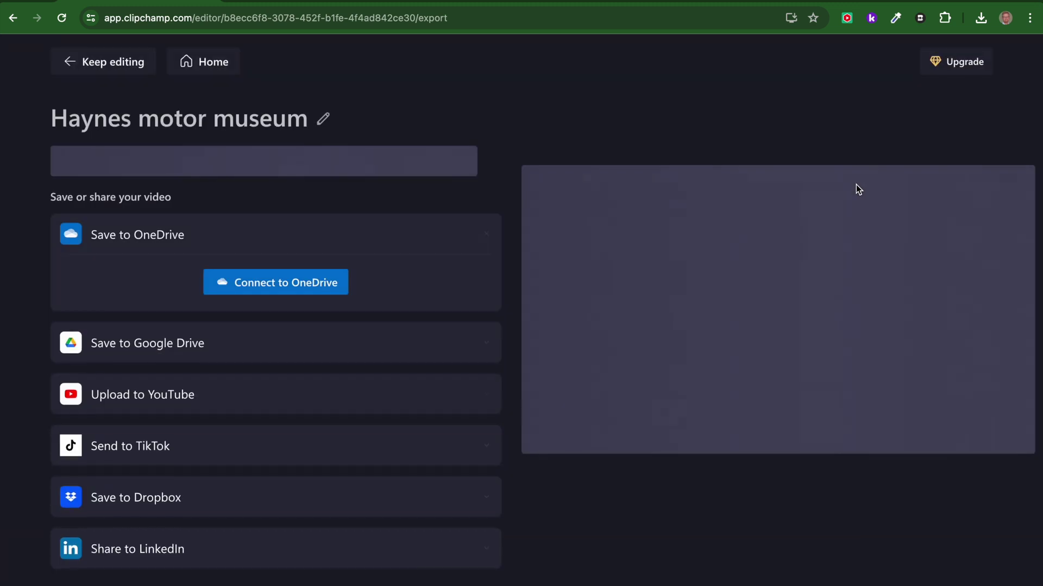